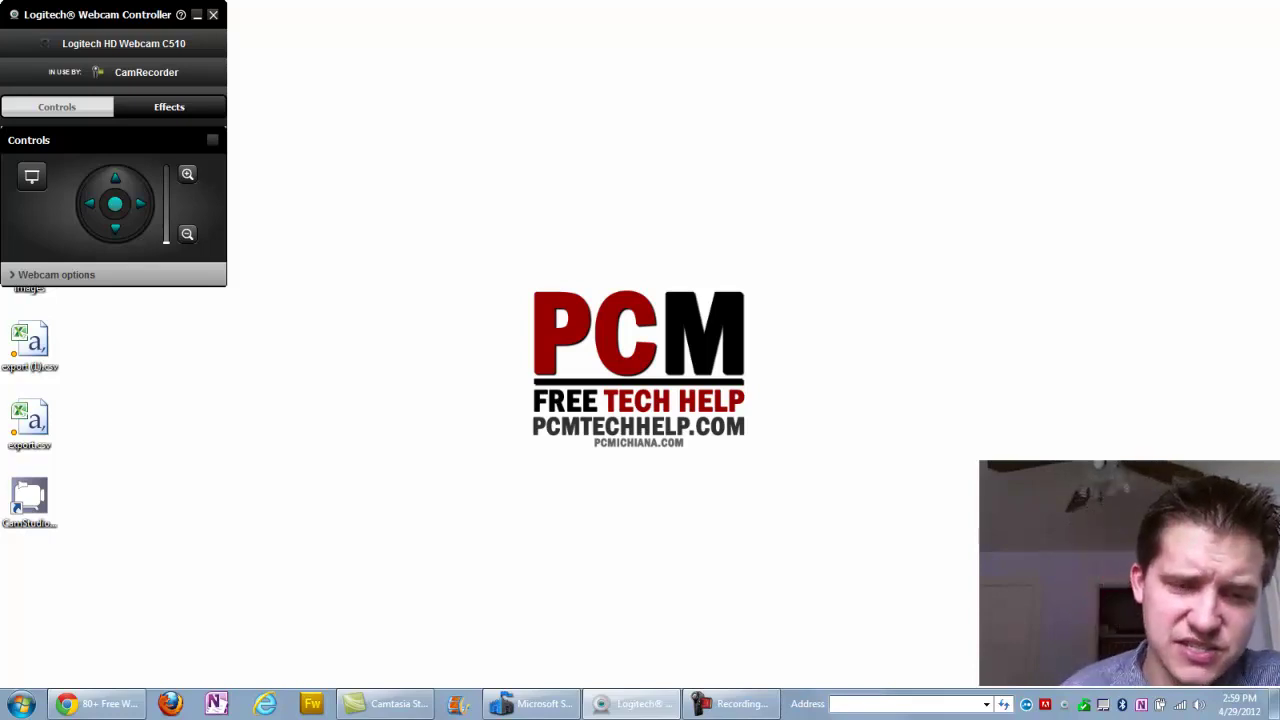
Bring the Chrome window with the PCMichiana '80+ Free Windows Downloads' page to the front.
left_click(88, 706)
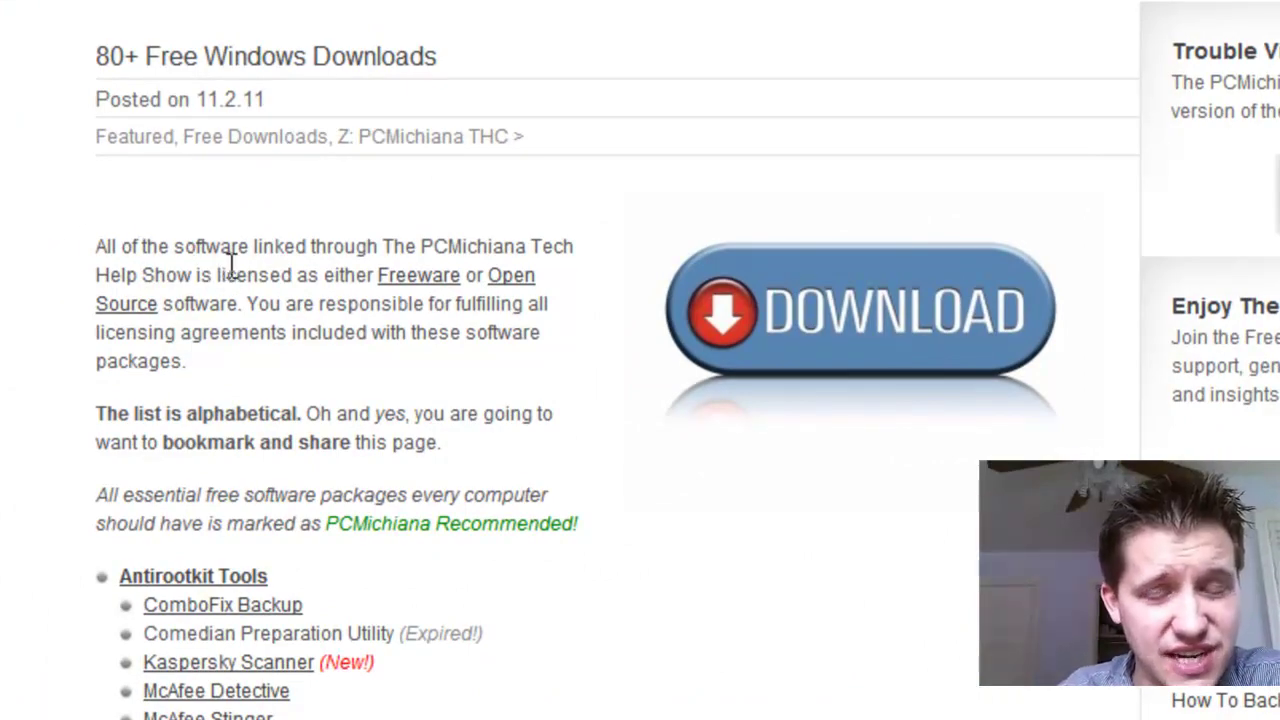
Scroll the downloads page down to the Antispyware and Antivirus Tools lists.
scroll(257, 286, "down", 8)
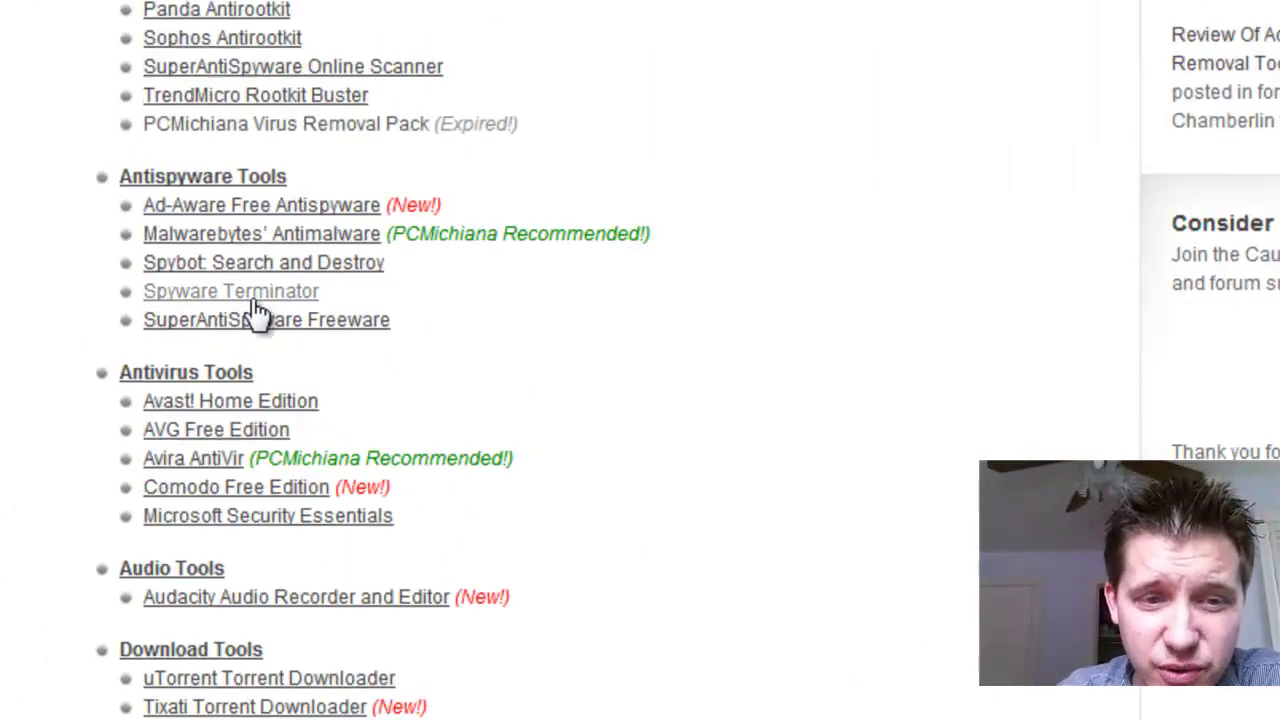
scroll(250, 310, "down", 5)
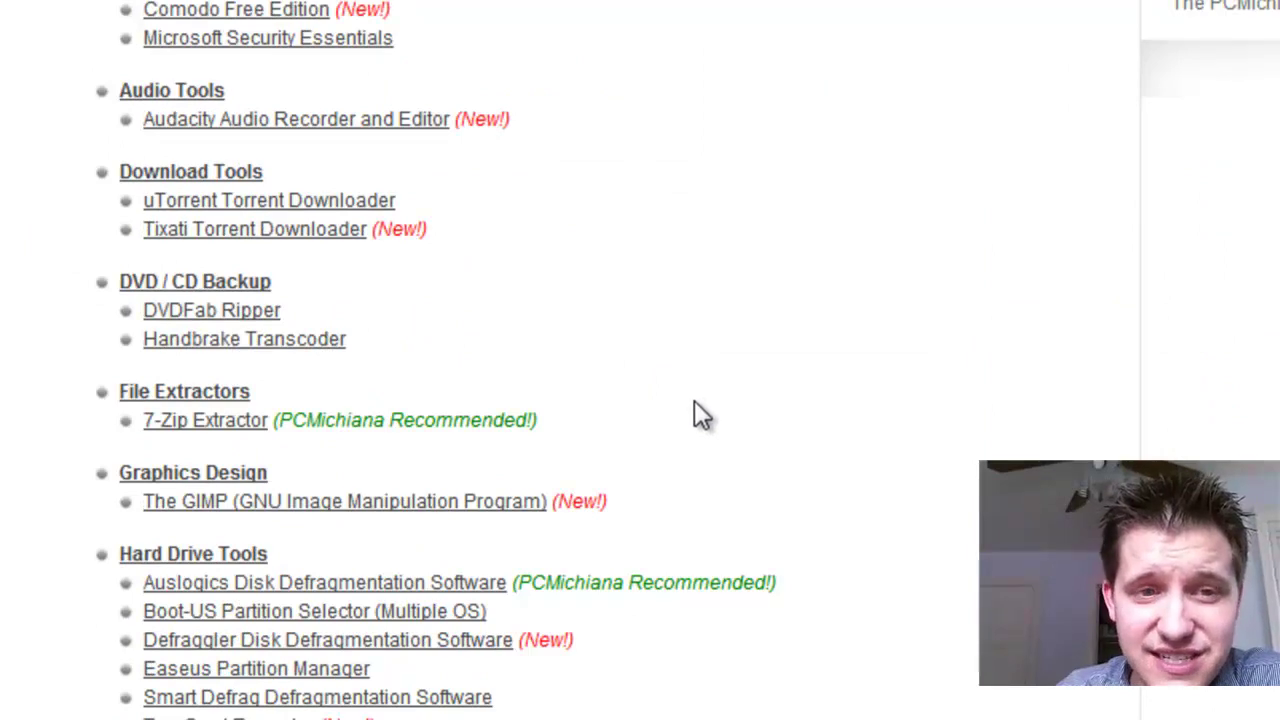
scroll(700, 408, "up", 6)
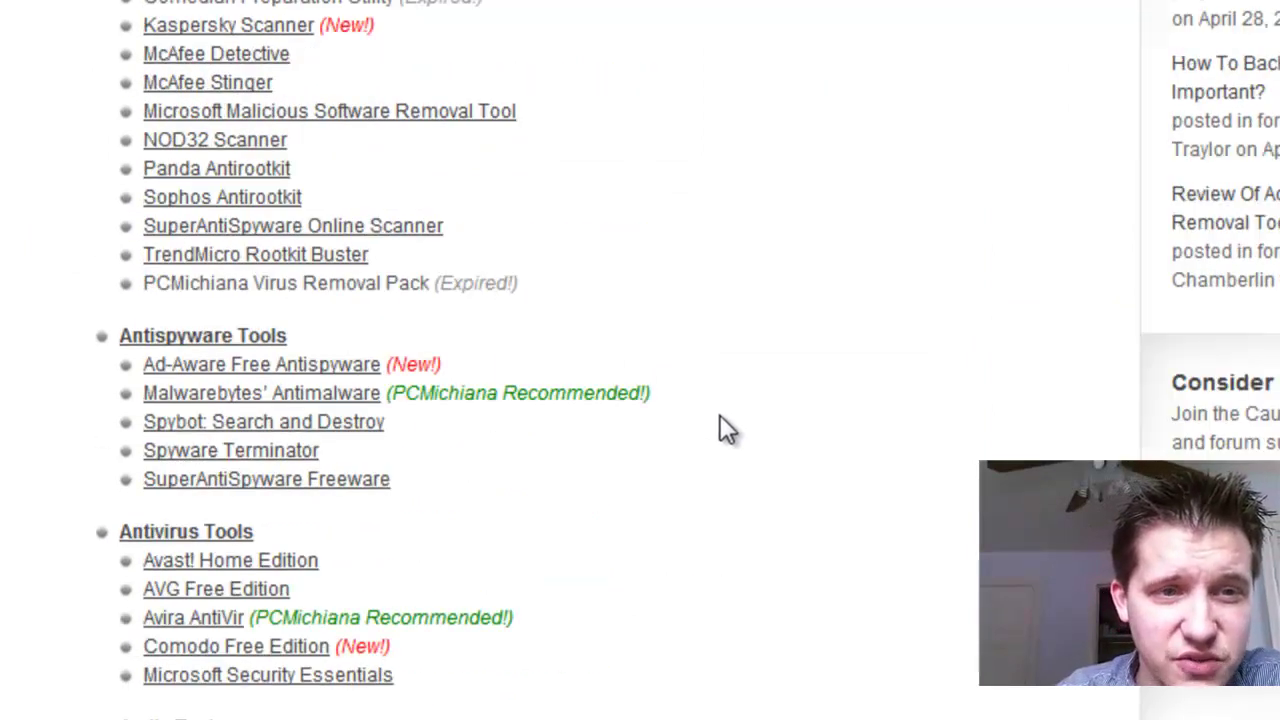
scroll(718, 445, "down", 3)
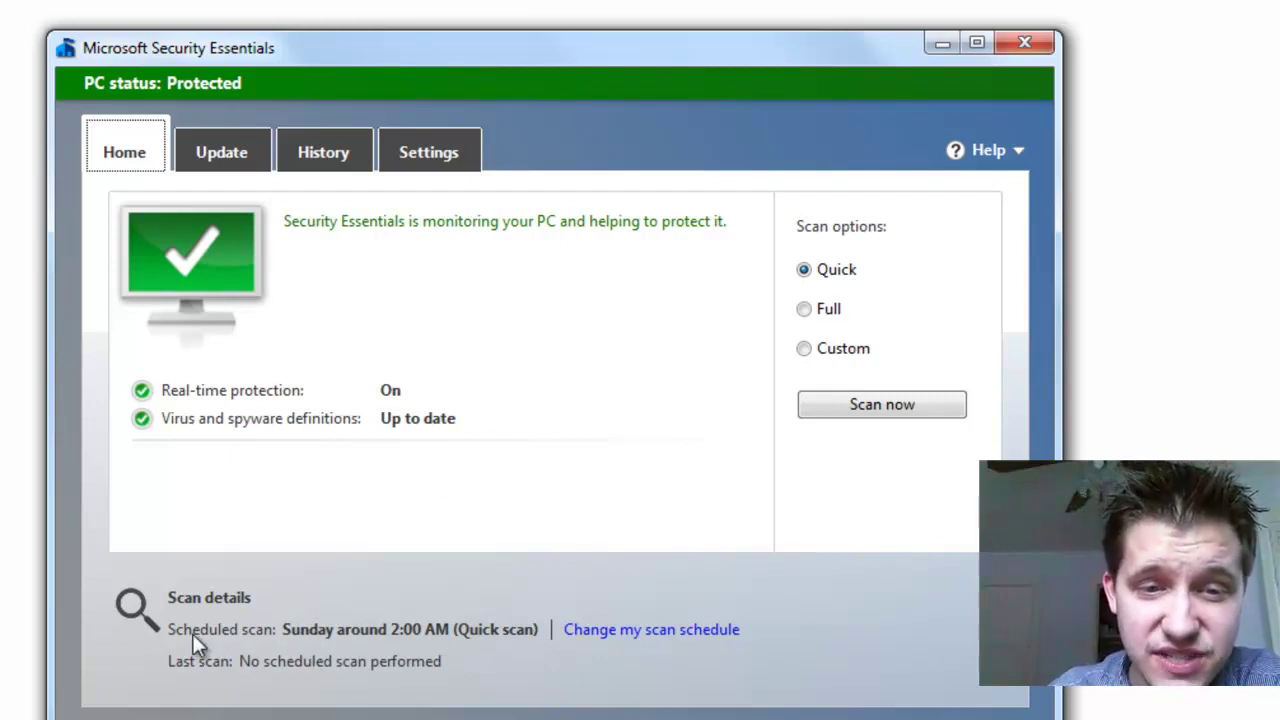
Set the scheduled scan type to Full scan, keeping Sunday at around 2:00 AM.
left_click(652, 632)
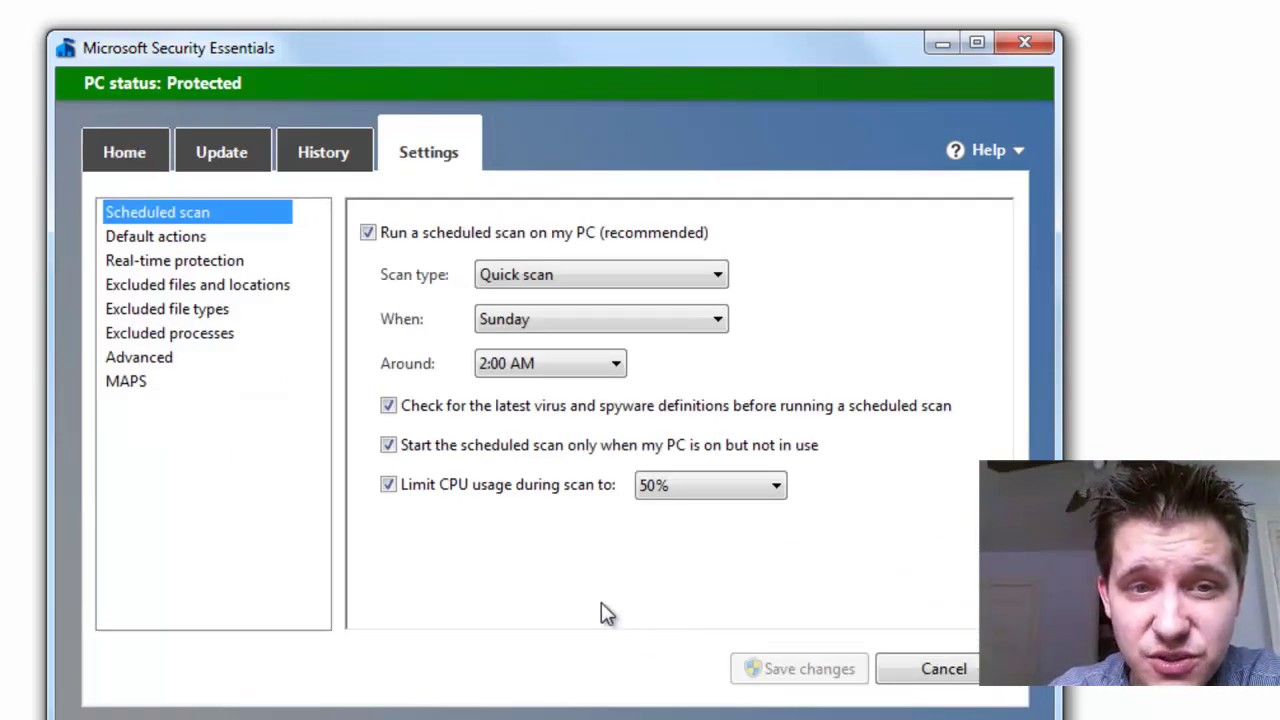
left_click(523, 274)
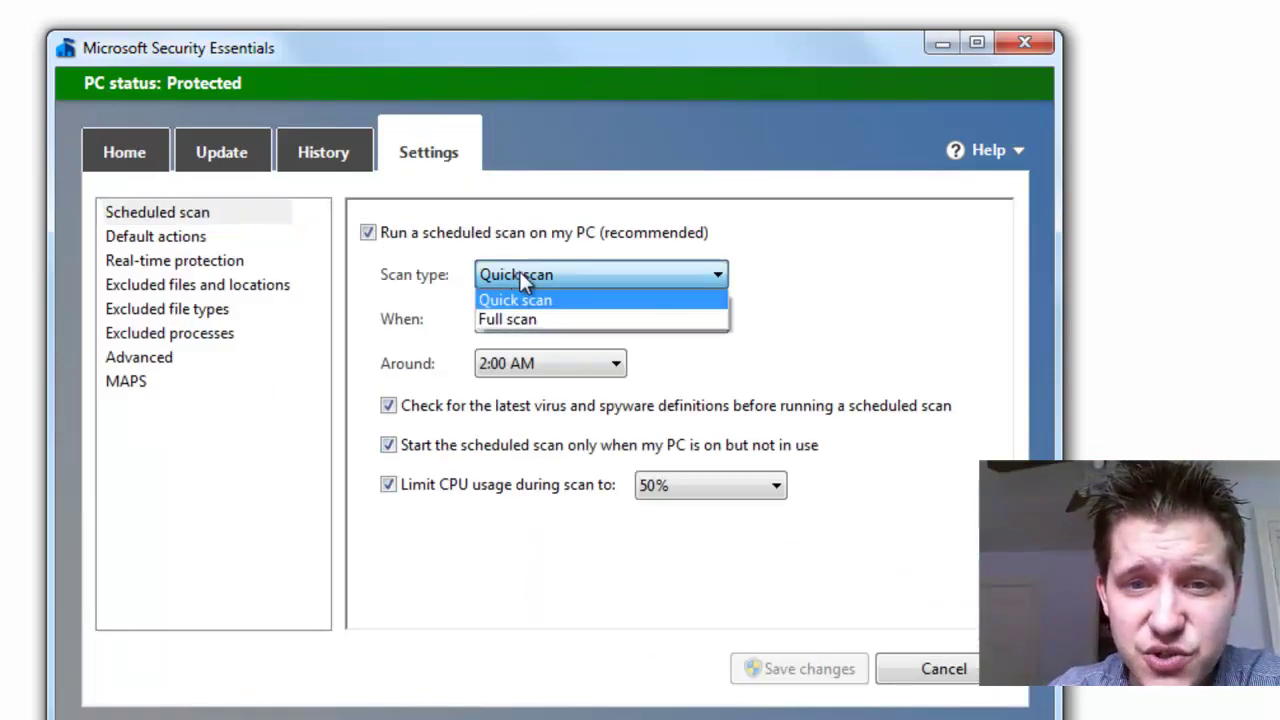
left_click(536, 317)
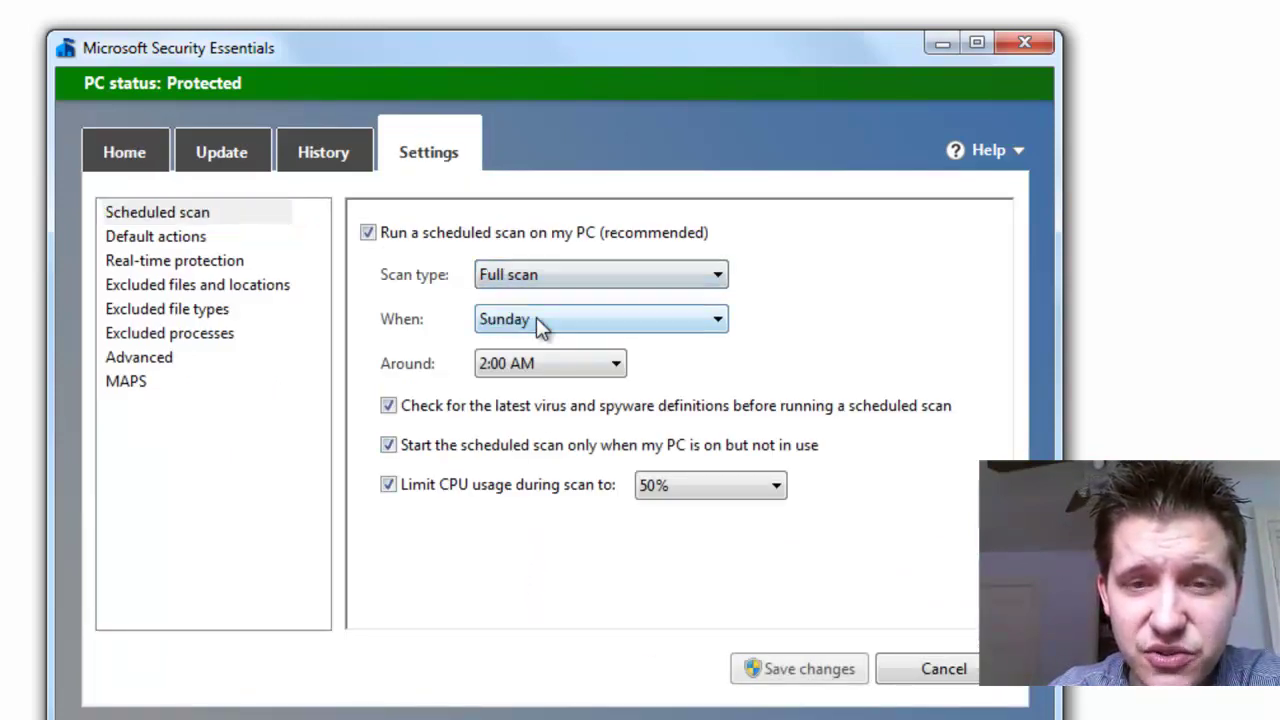
left_click(536, 317)
left_click(526, 363)
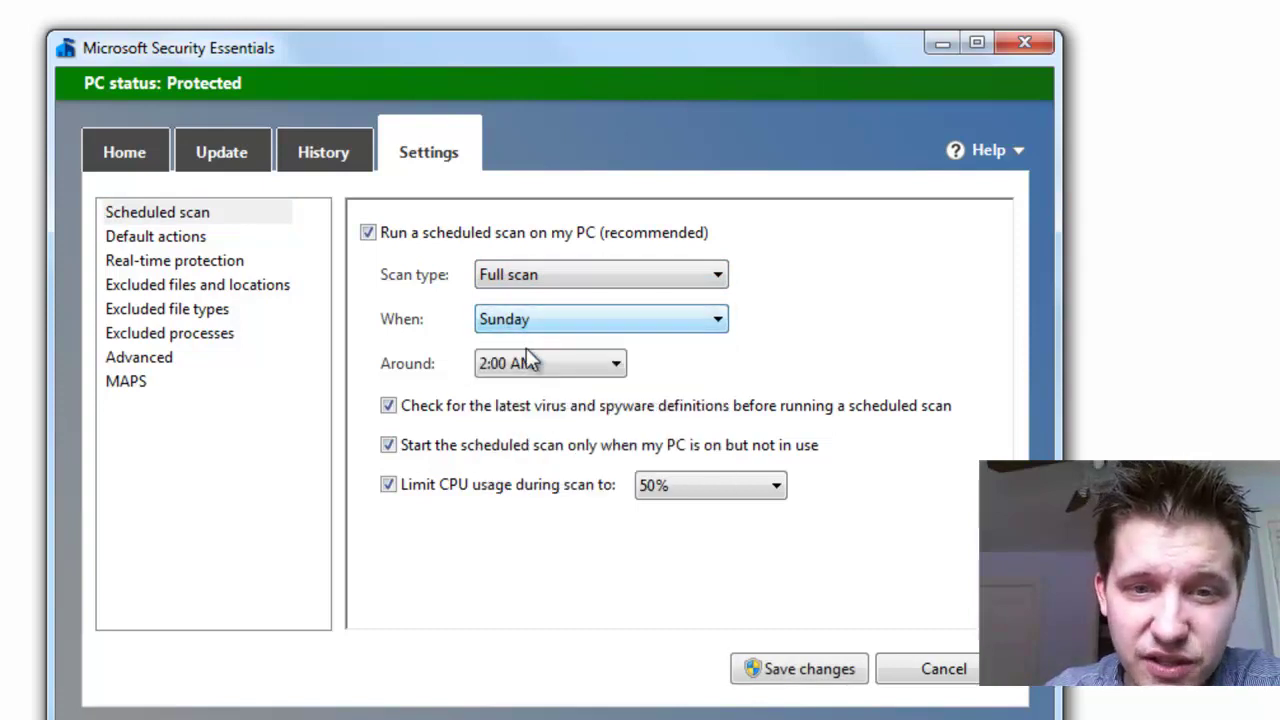
left_click(527, 366)
left_click(528, 368)
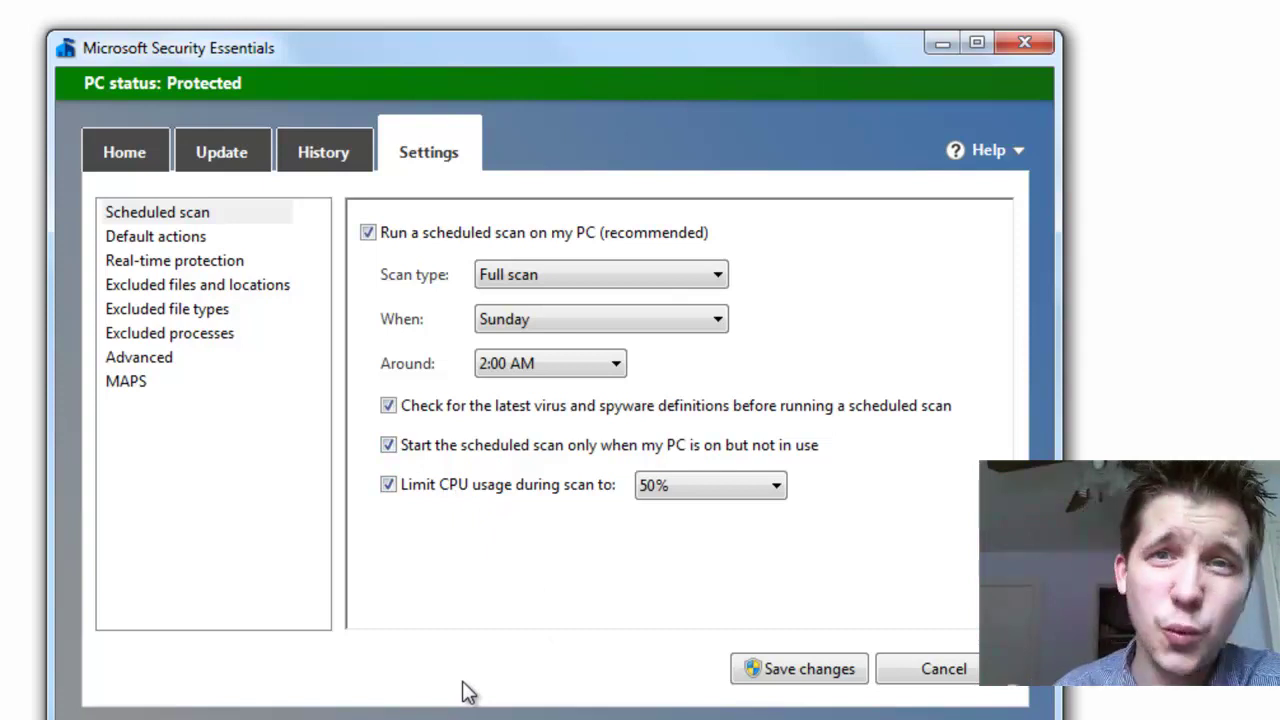
Go back to the Home tab and keep the current color scheme, suppressing future warnings.
left_click(129, 155)
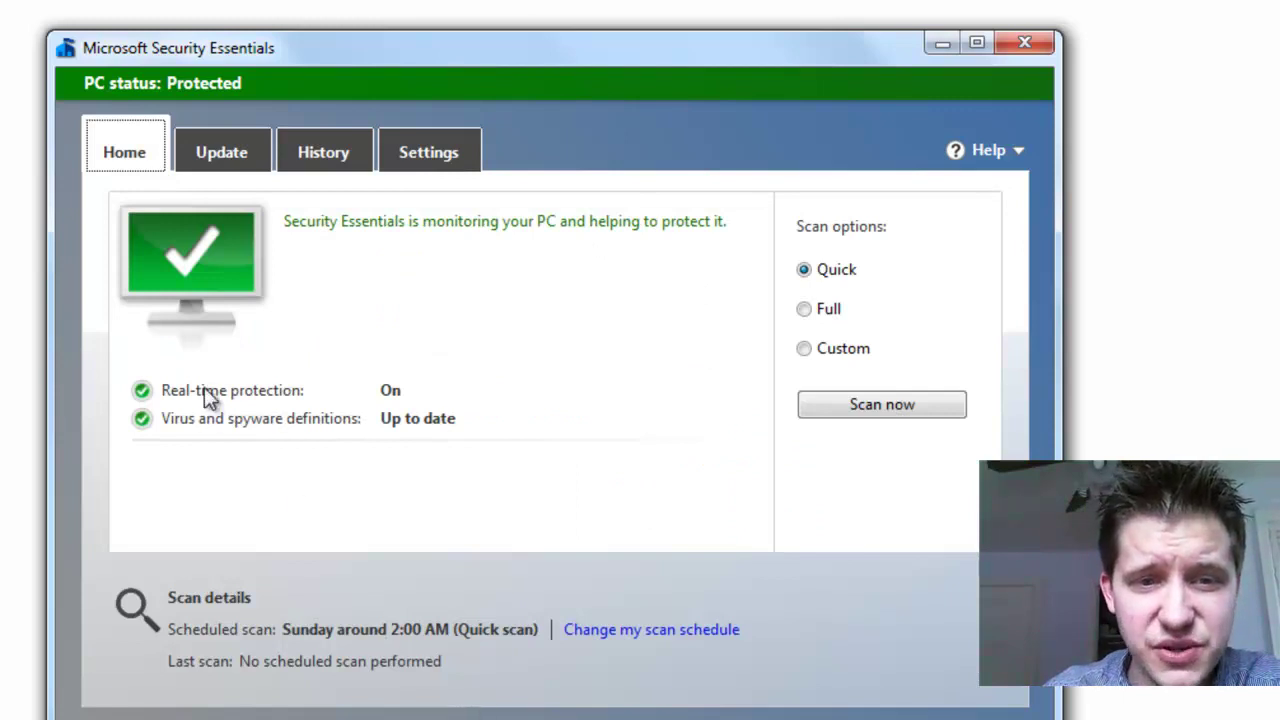
mouse_move(270, 389)
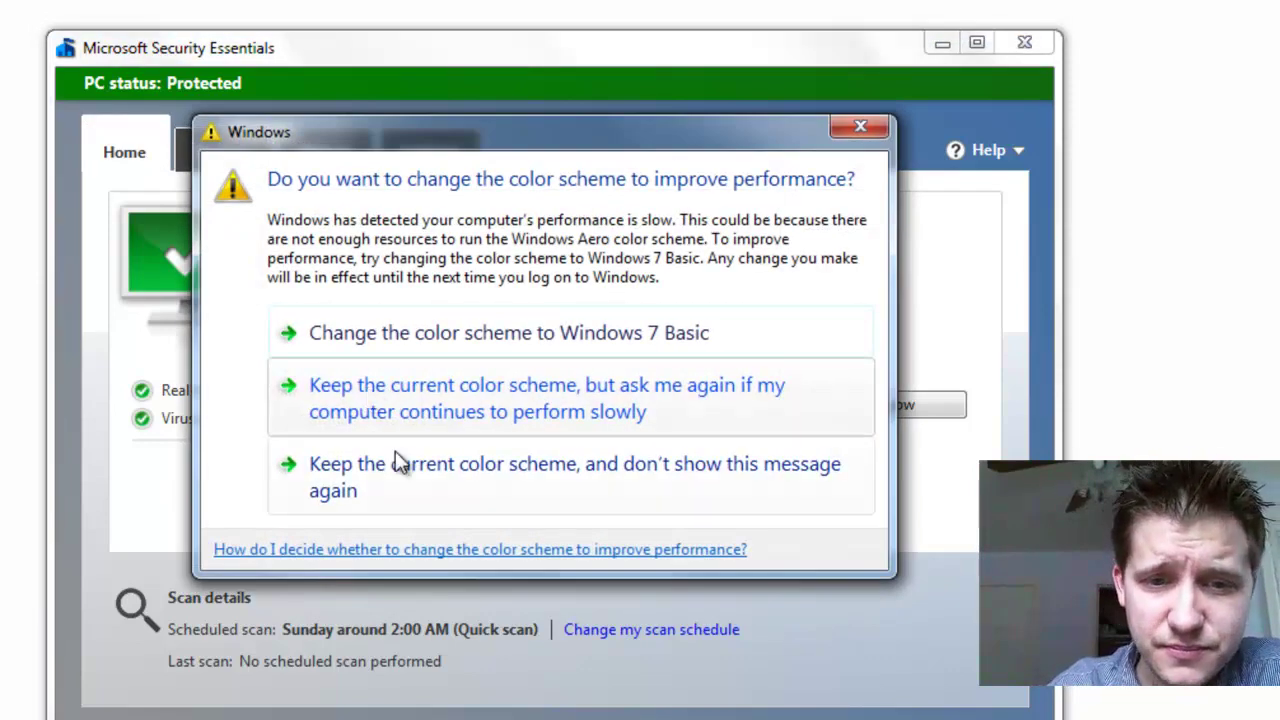
left_click(397, 465)
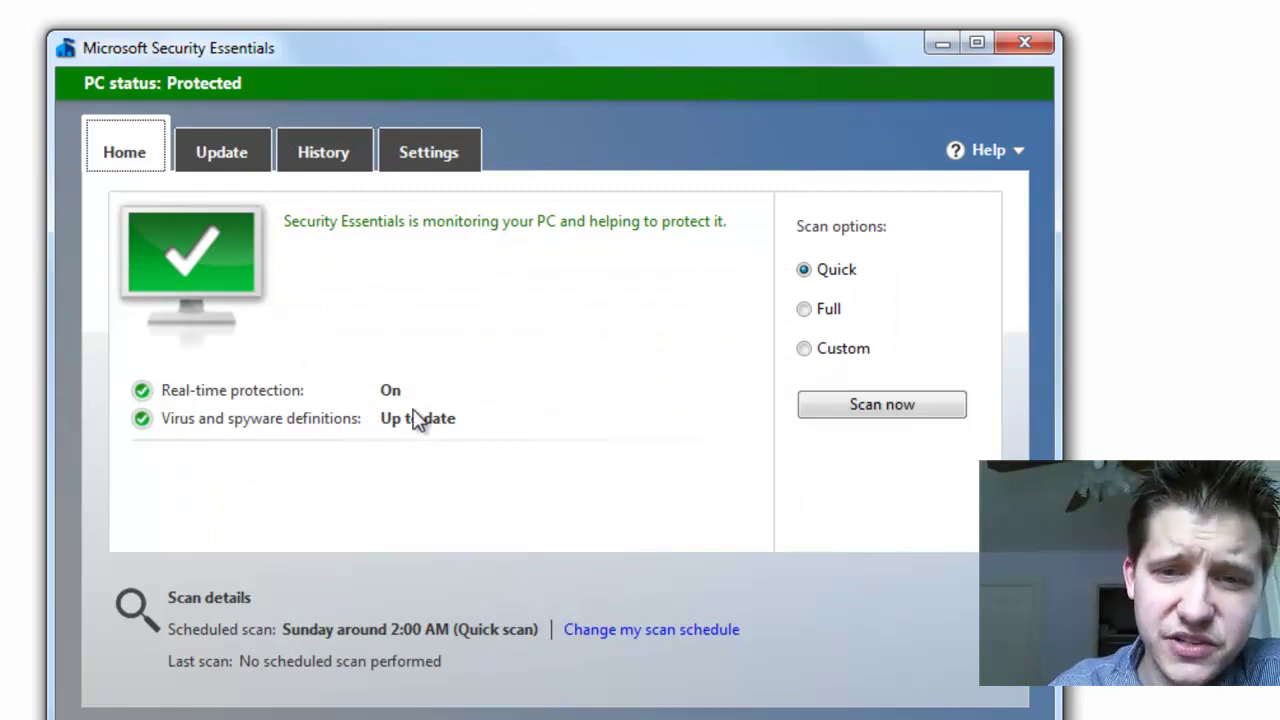
Check the Update details, then list Allowed and All detected items on the History tab.
left_click(236, 166)
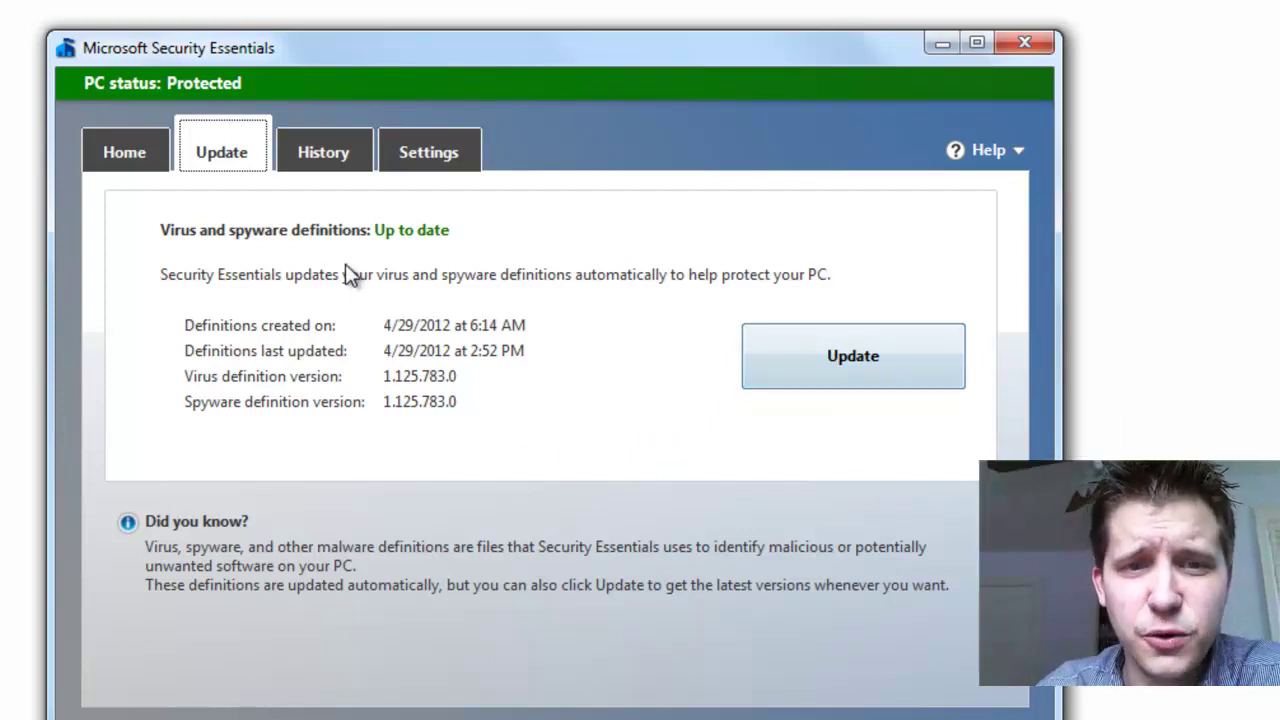
left_click(337, 160)
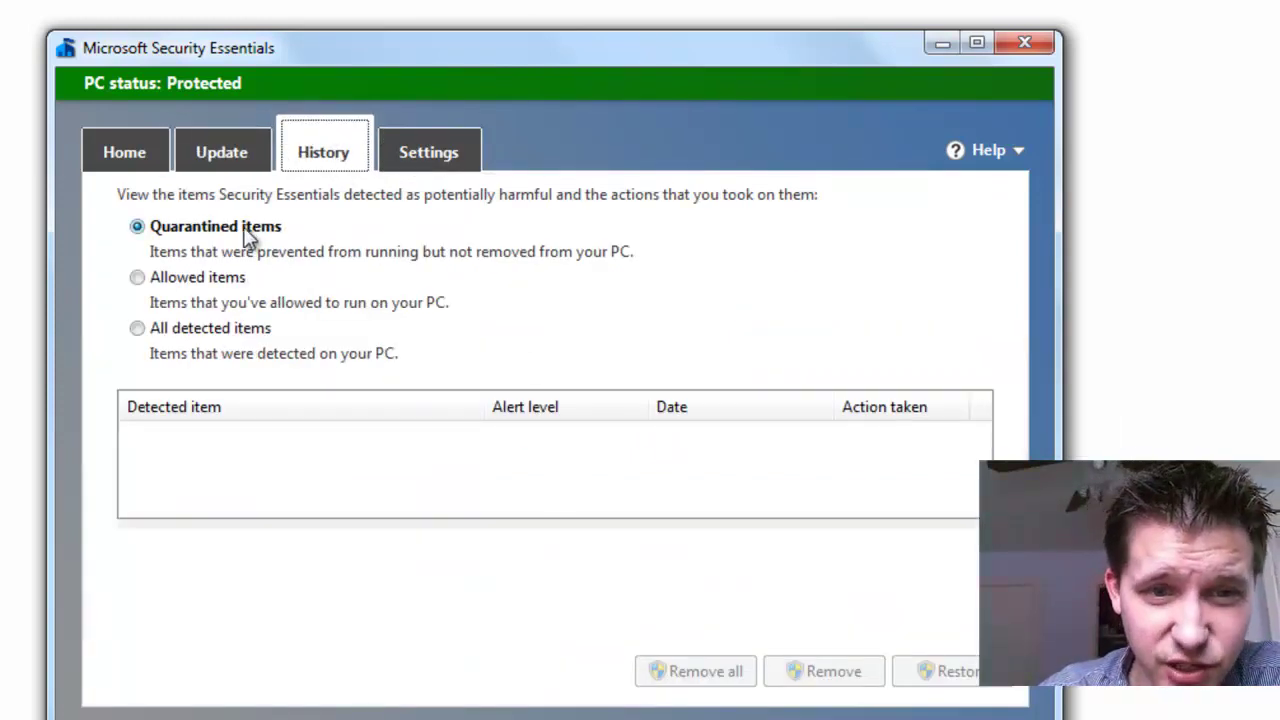
left_click(228, 280)
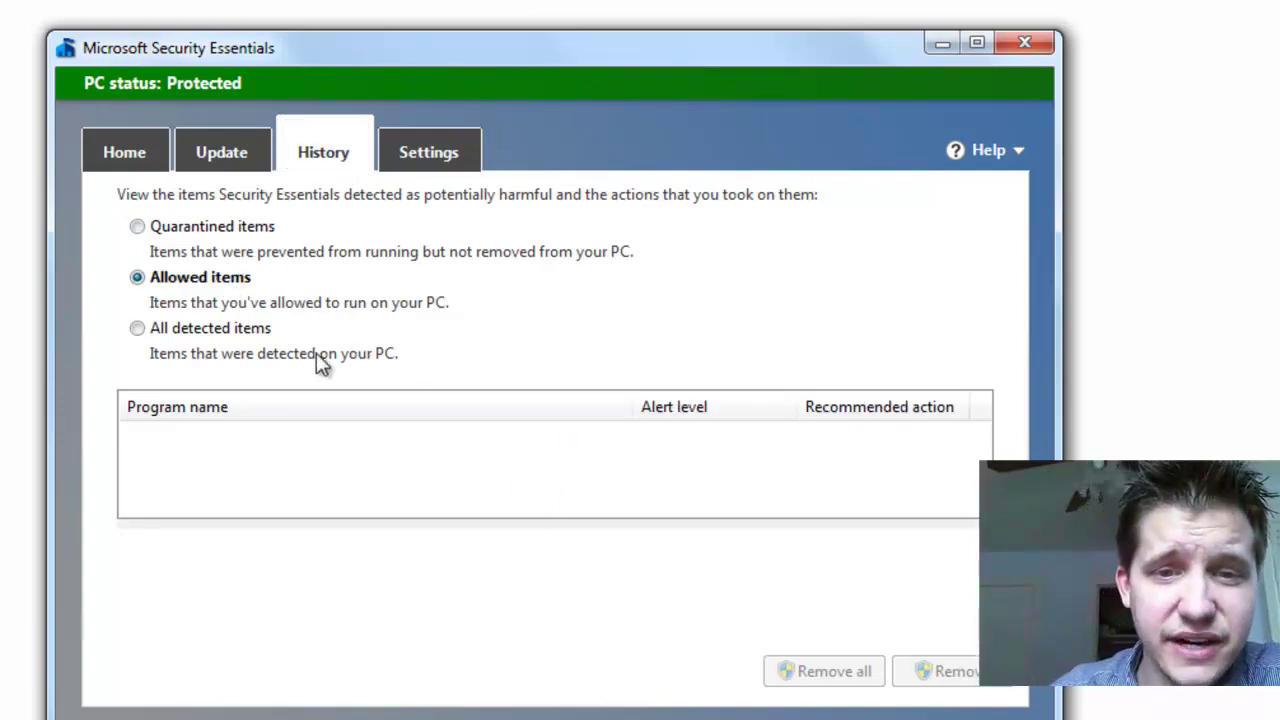
left_click(257, 331)
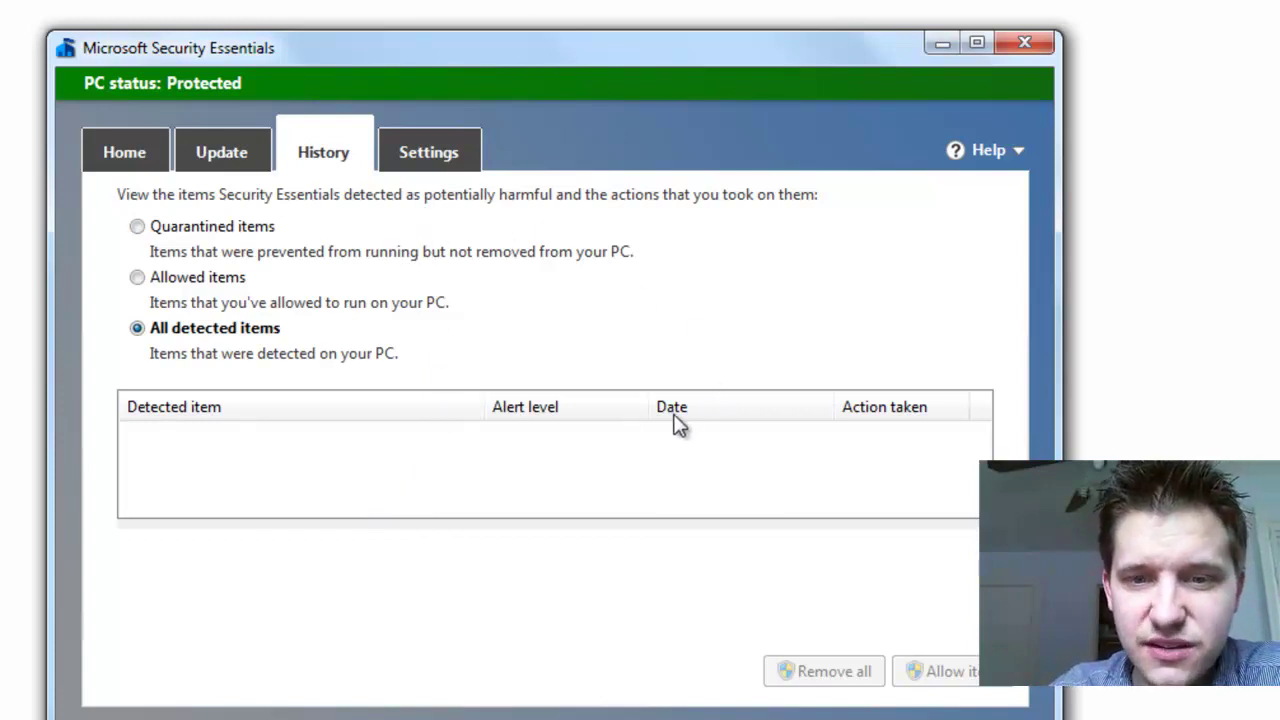
Show Settings > Default actions and keep Severe alert level at Recommended action.
left_click(448, 163)
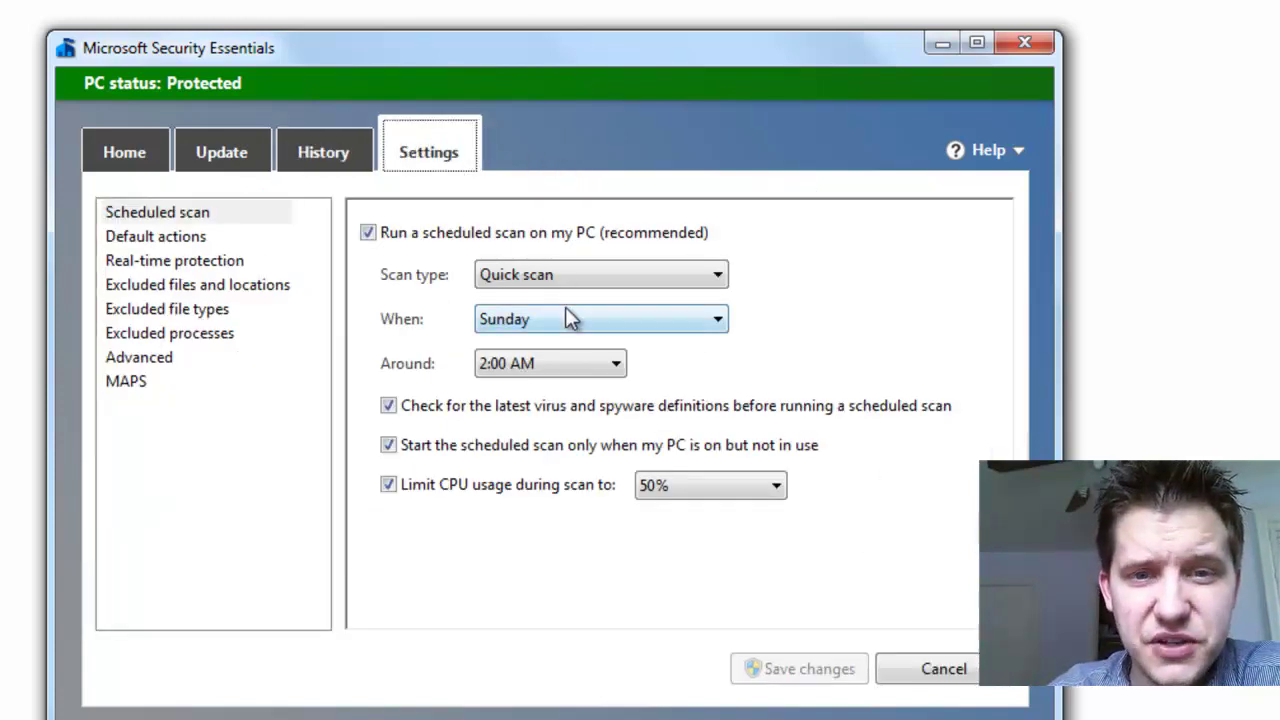
left_click(173, 238)
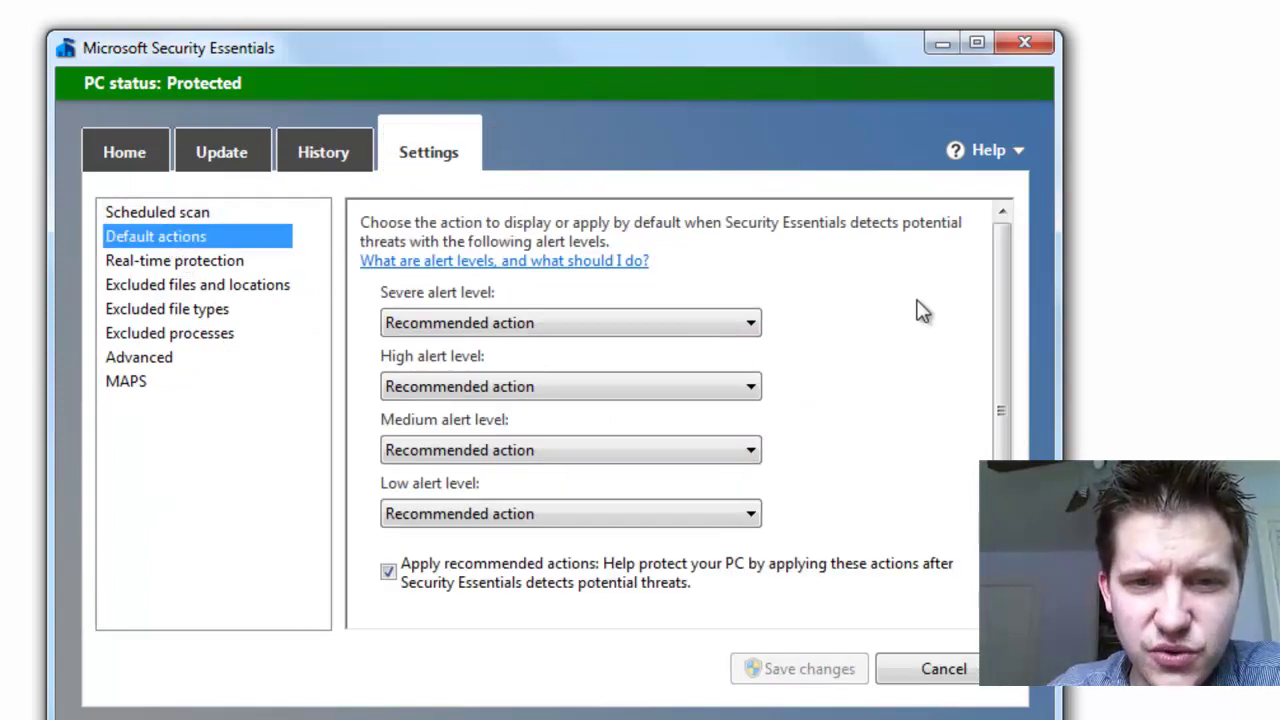
left_click(579, 330)
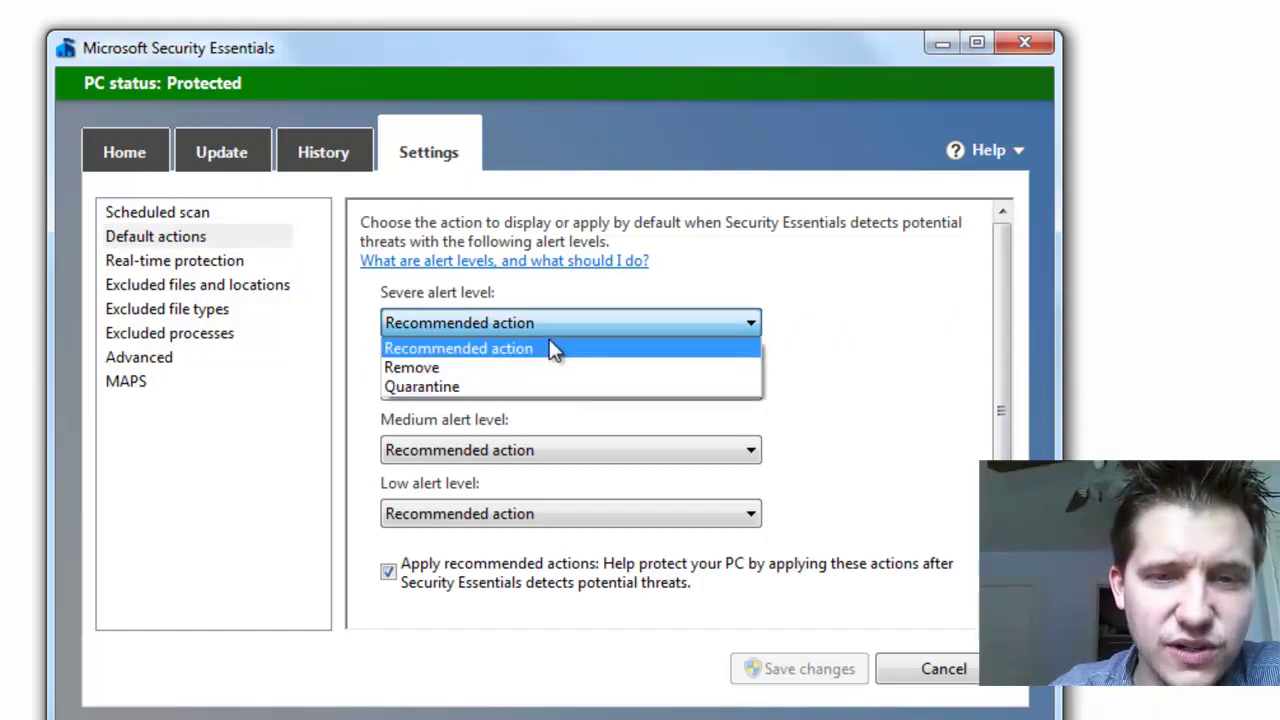
left_click(551, 349)
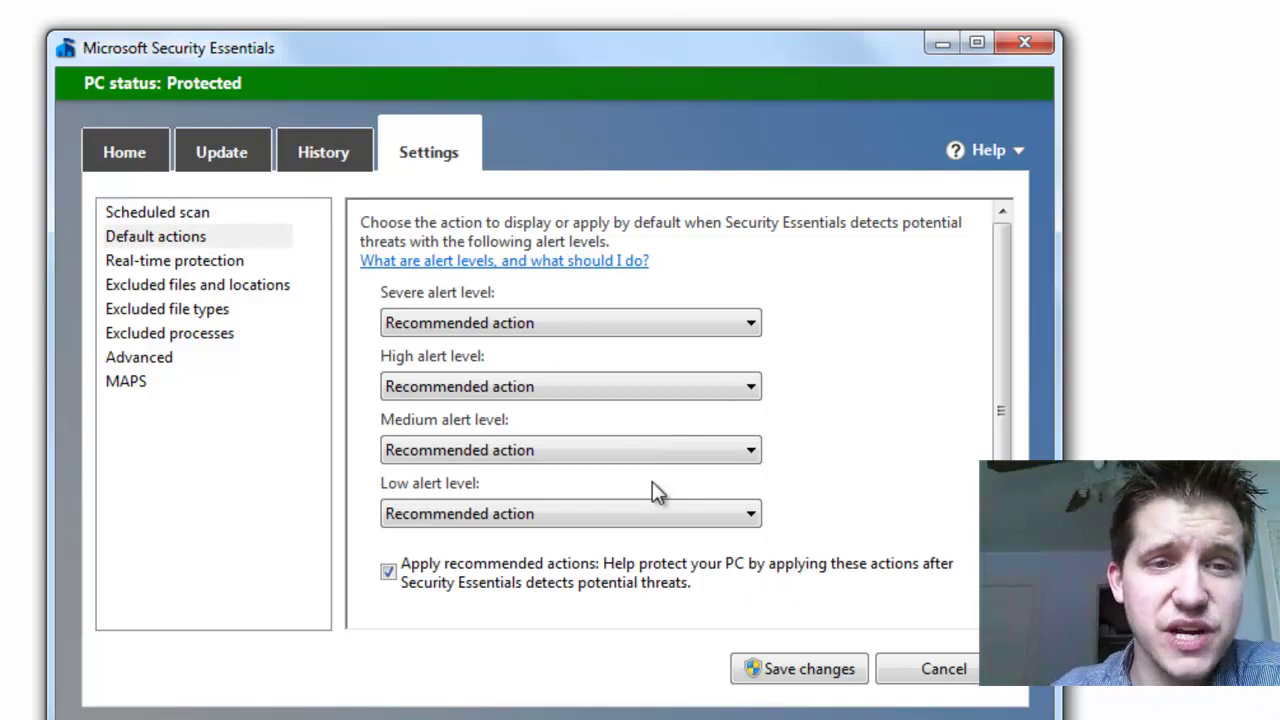
Browse Real-time protection, the excluded files, file types and processes pages, then Advanced.
left_click(160, 265)
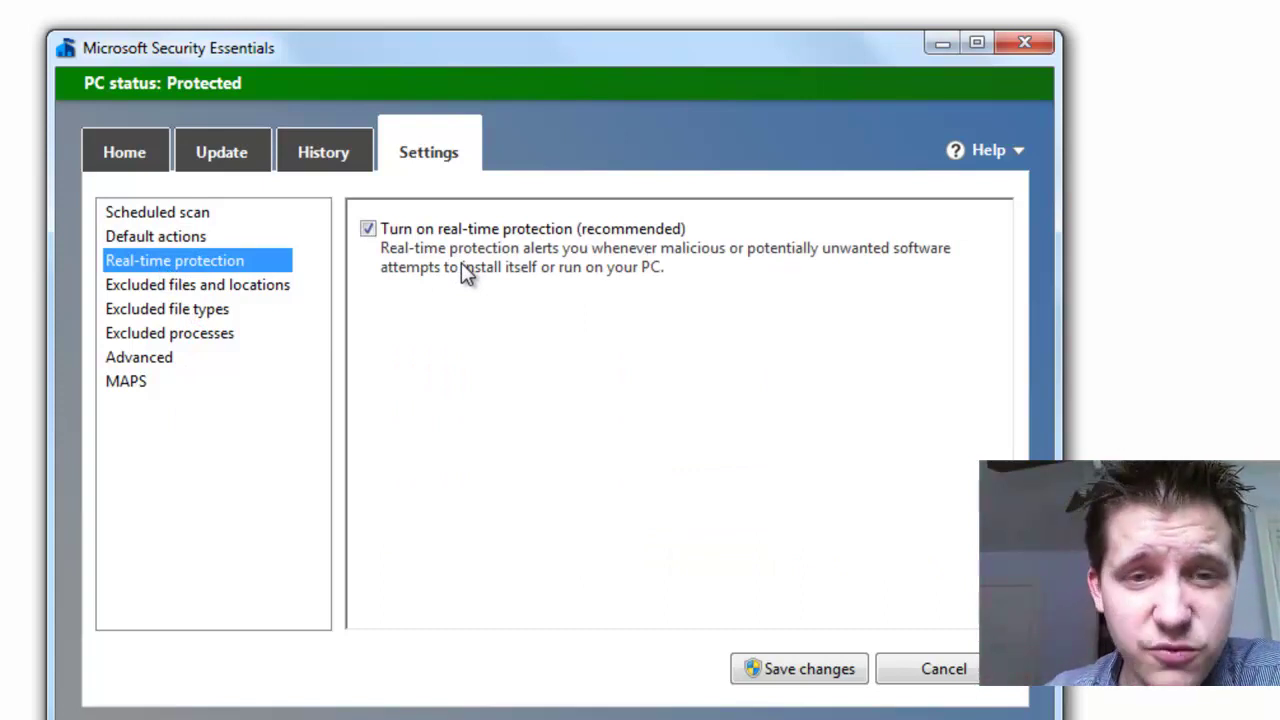
left_click(267, 292)
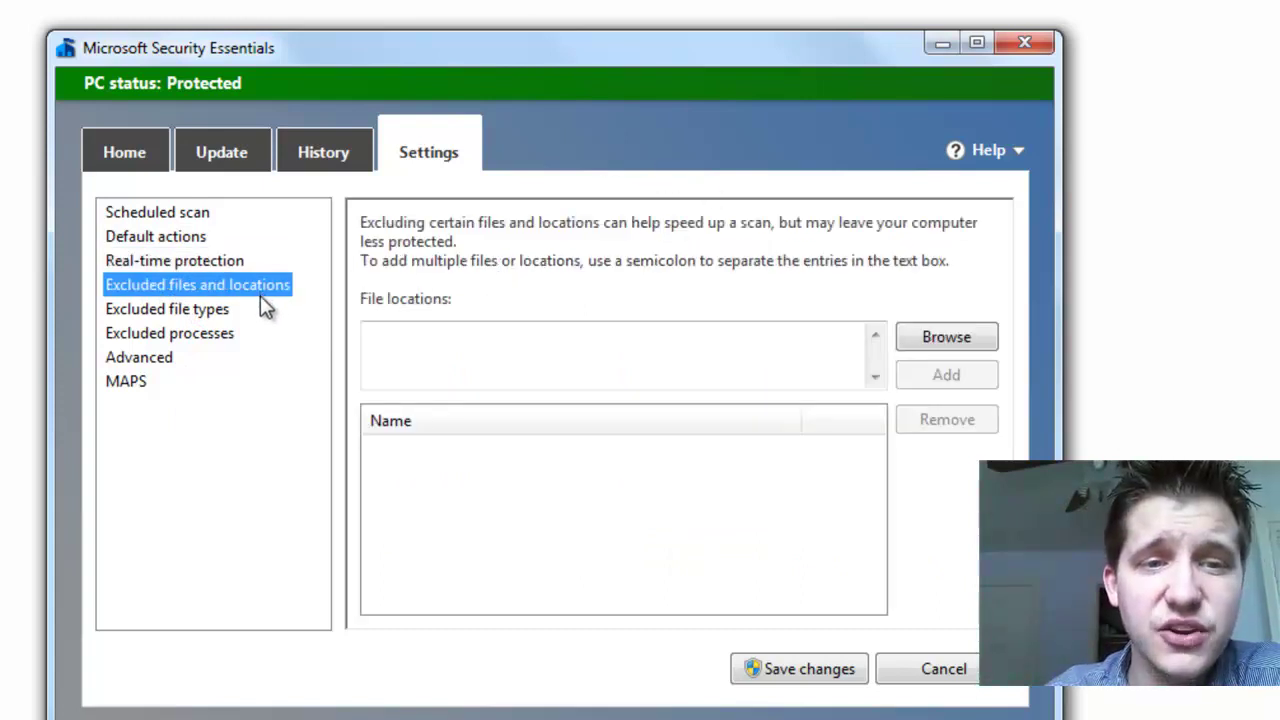
left_click(215, 311)
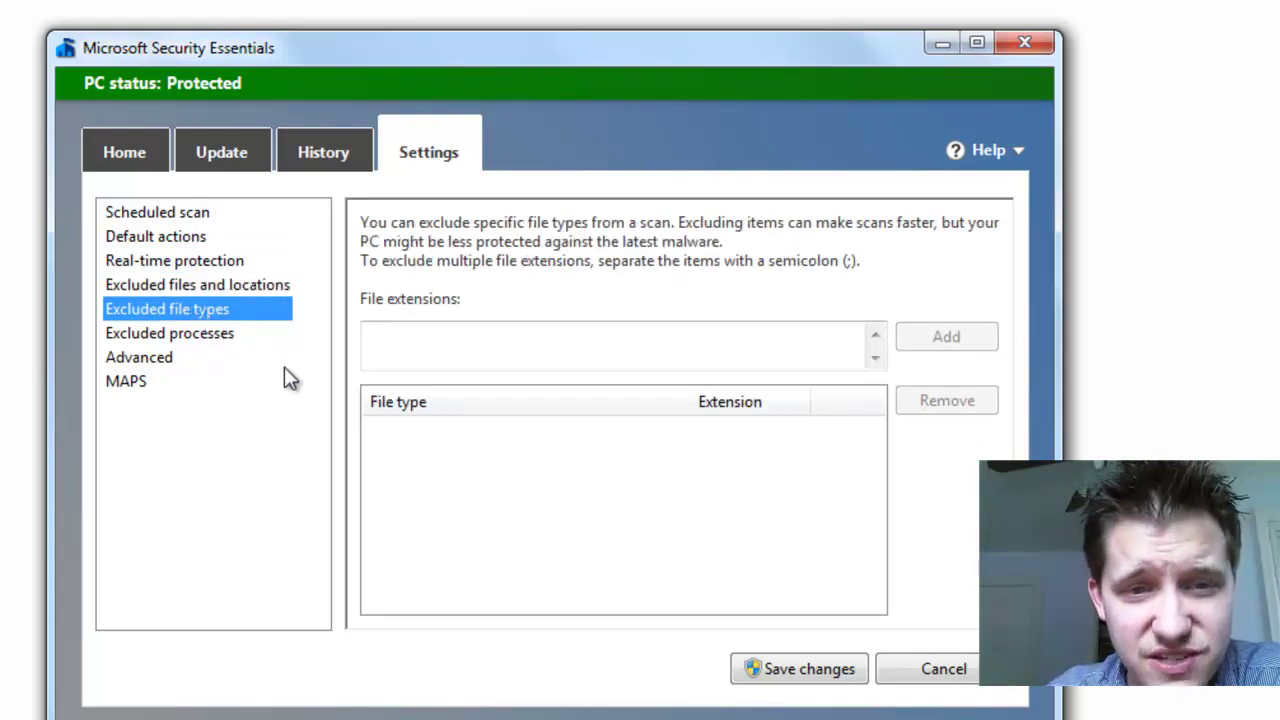
left_click(218, 336)
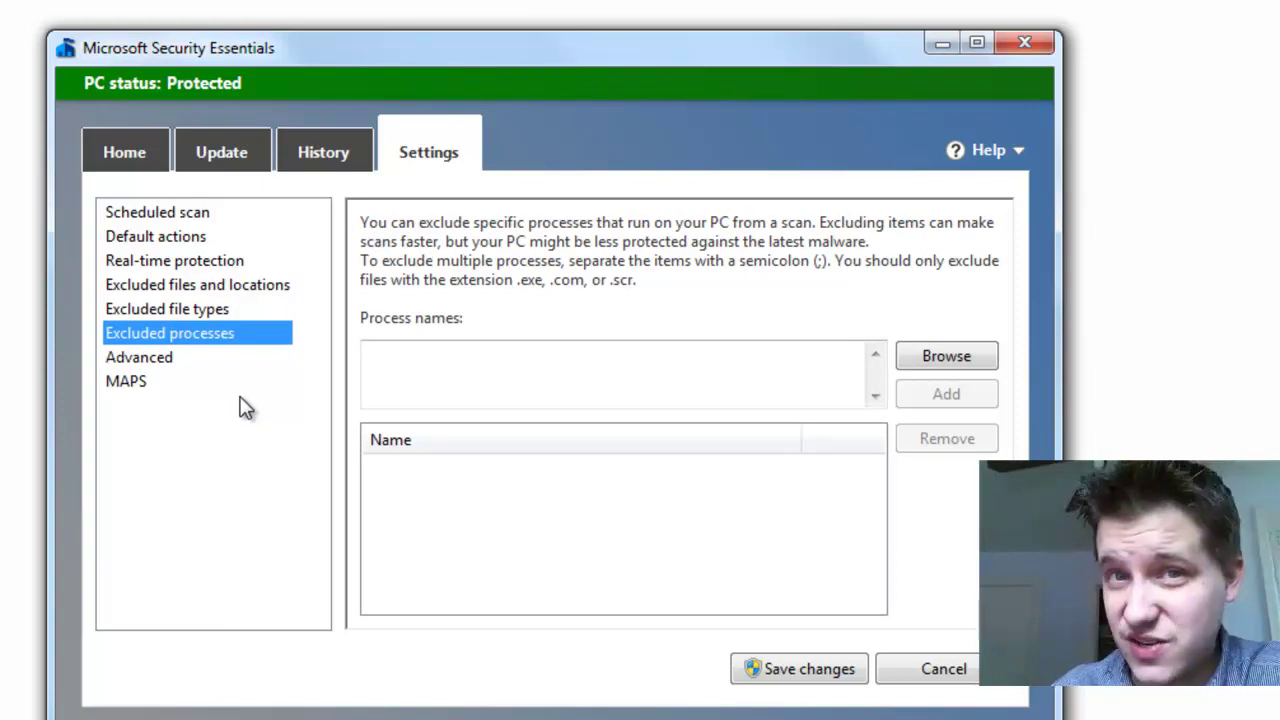
left_click(183, 362)
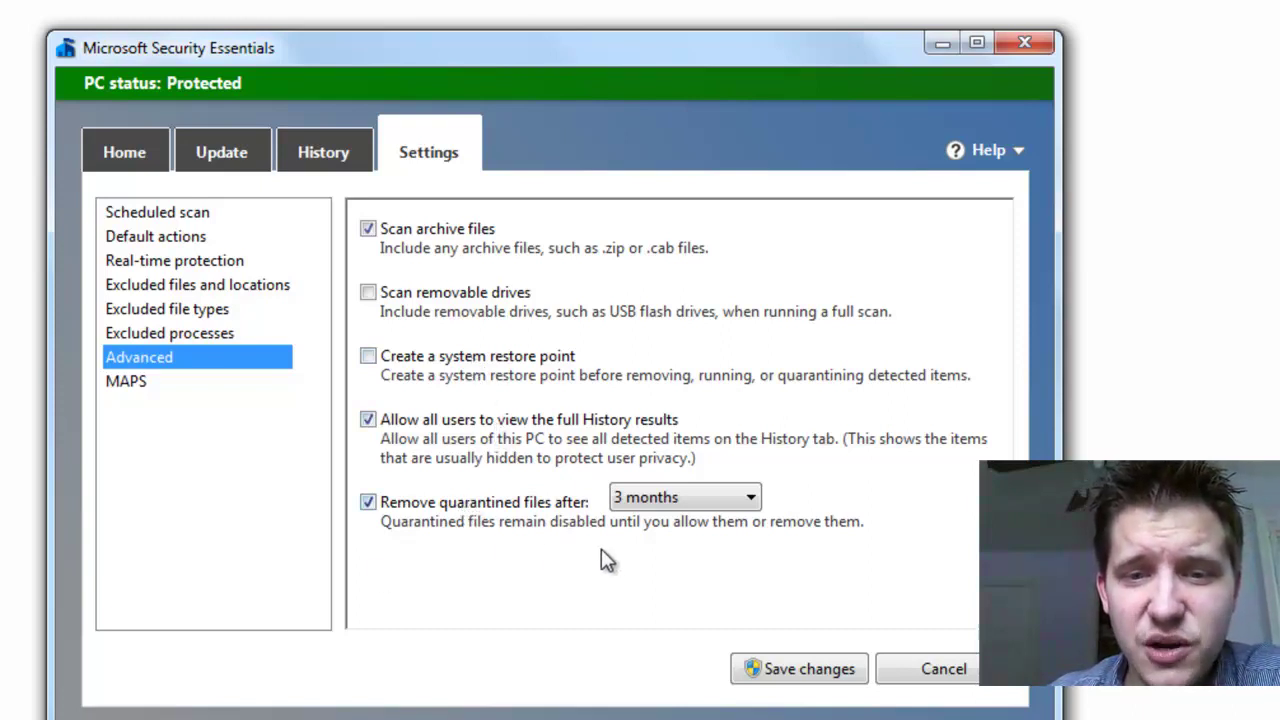
Choose 'I don't want to join MAPS' on the MAPS page and save the changes.
left_click(214, 383)
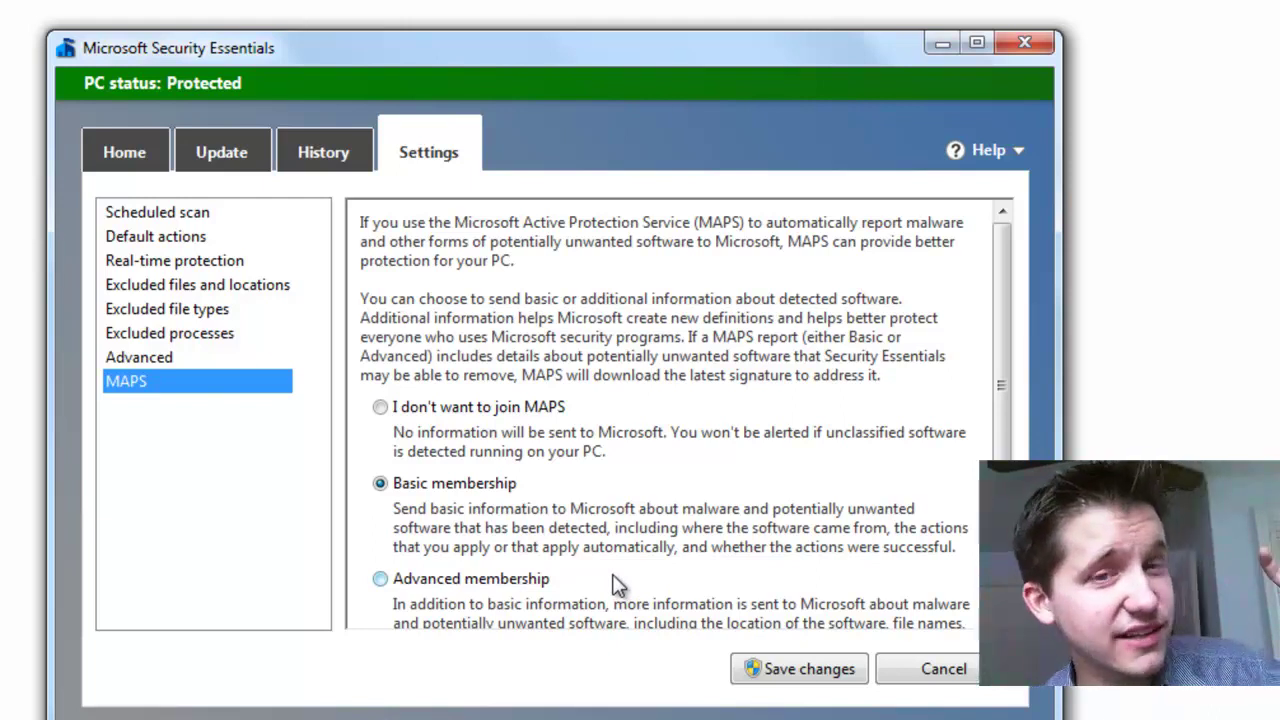
left_click(380, 407)
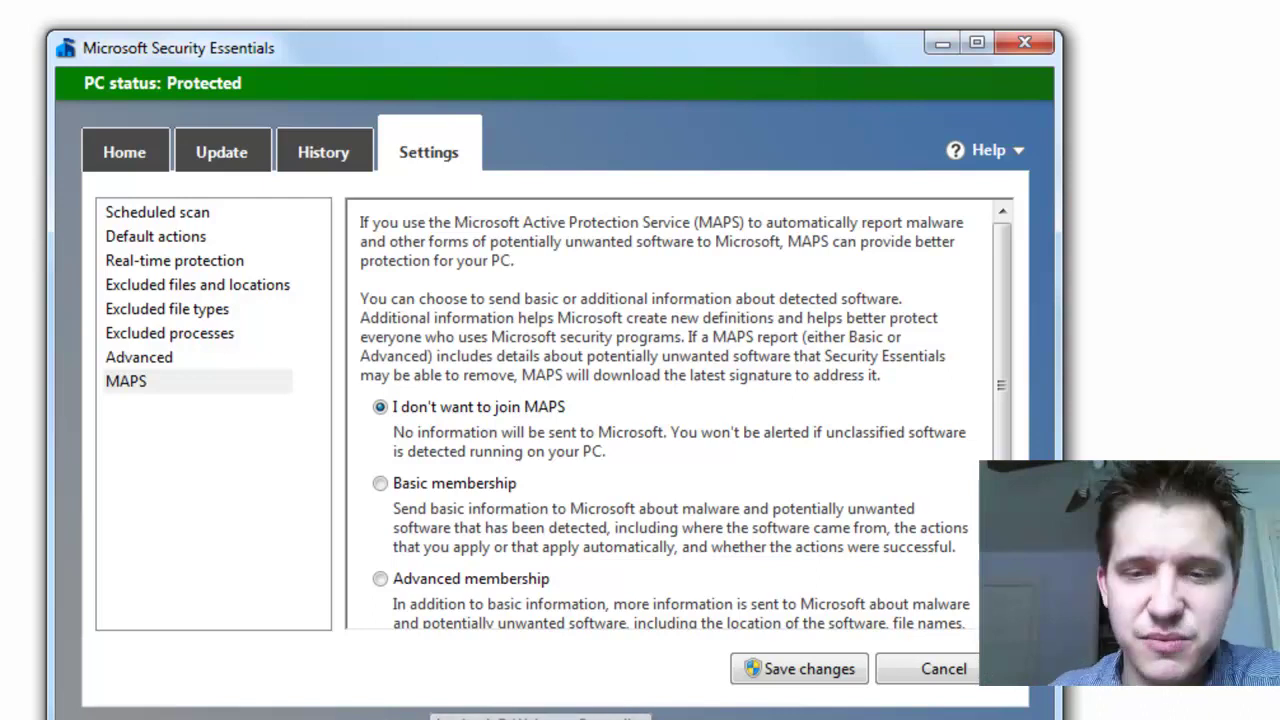
left_click(806, 670)
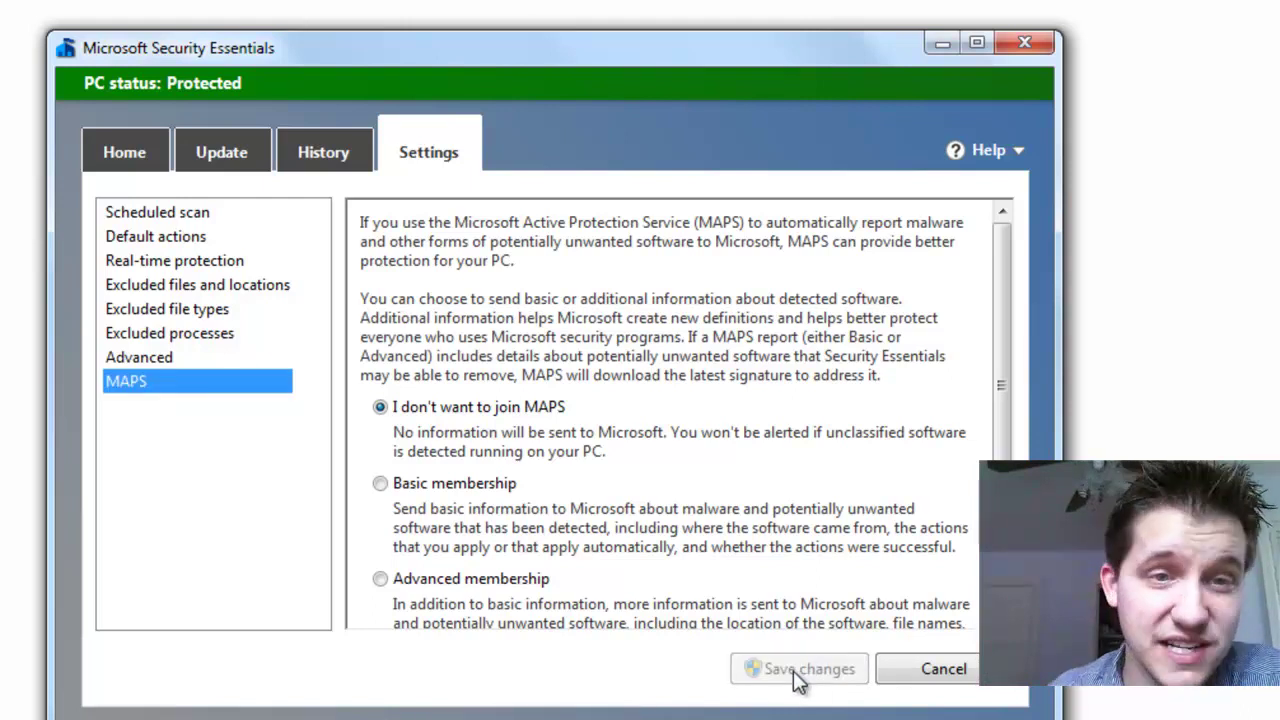
Return to the Home page and select Full among the scan options.
left_click(121, 140)
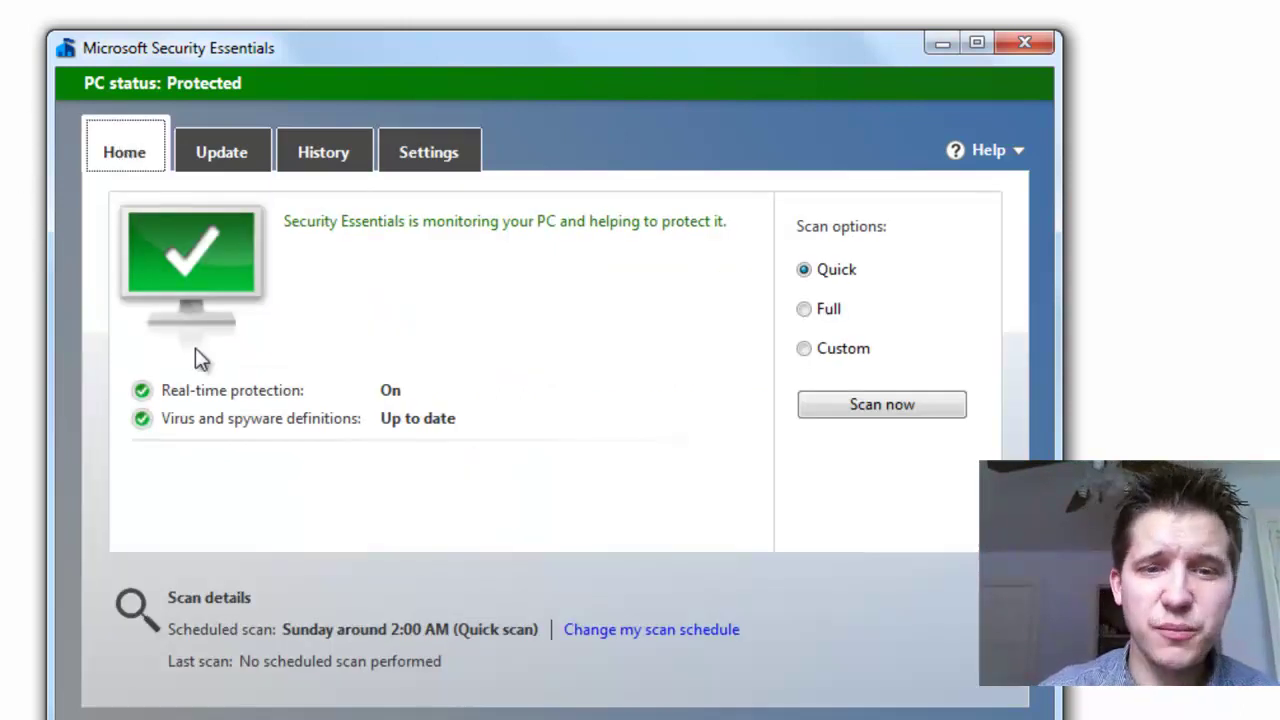
left_click(829, 311)
left_click(836, 350)
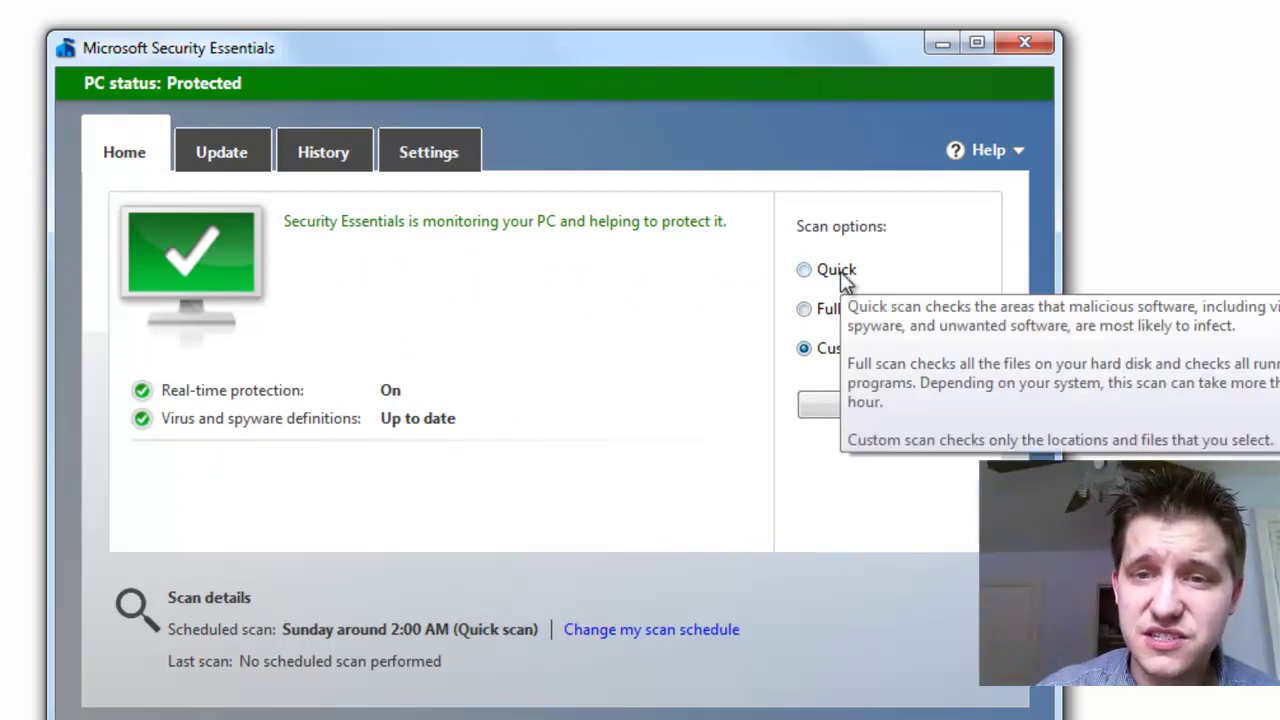
left_click(842, 272)
left_click(834, 312)
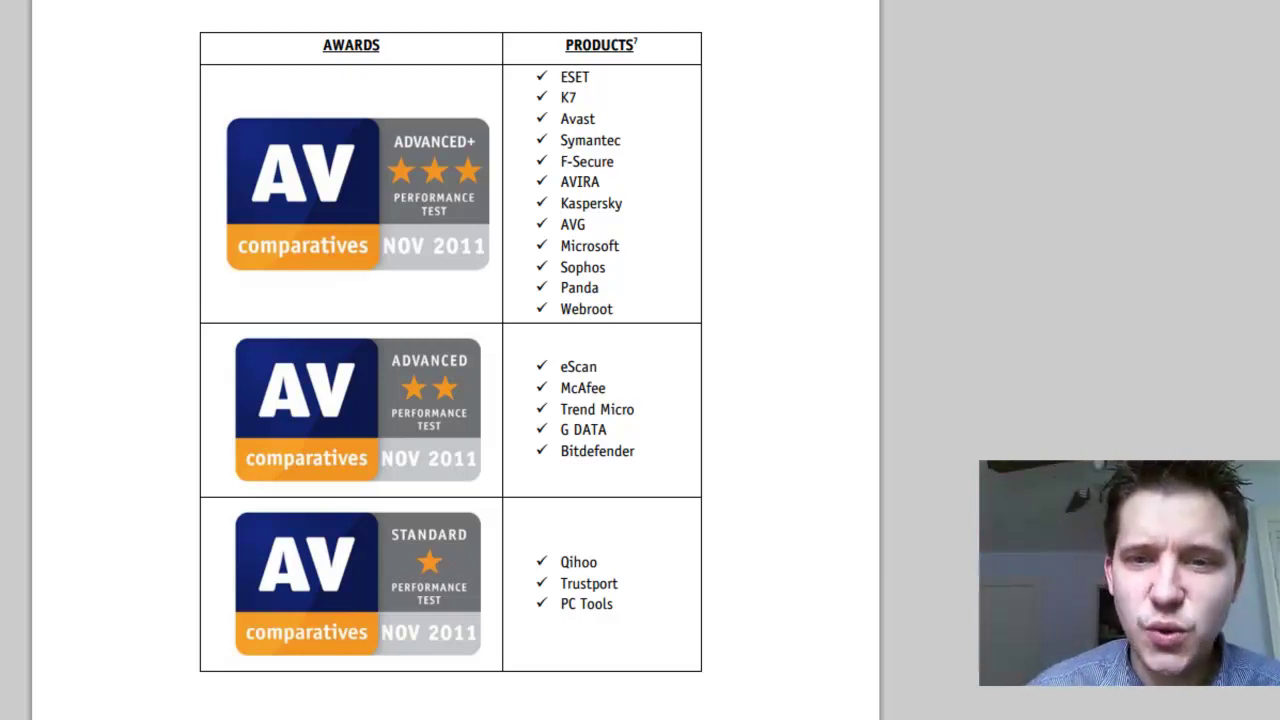
Highlight the Microsoft entry in the ADVANCED+ award product list.
left_click_drag(623, 251, 538, 246)
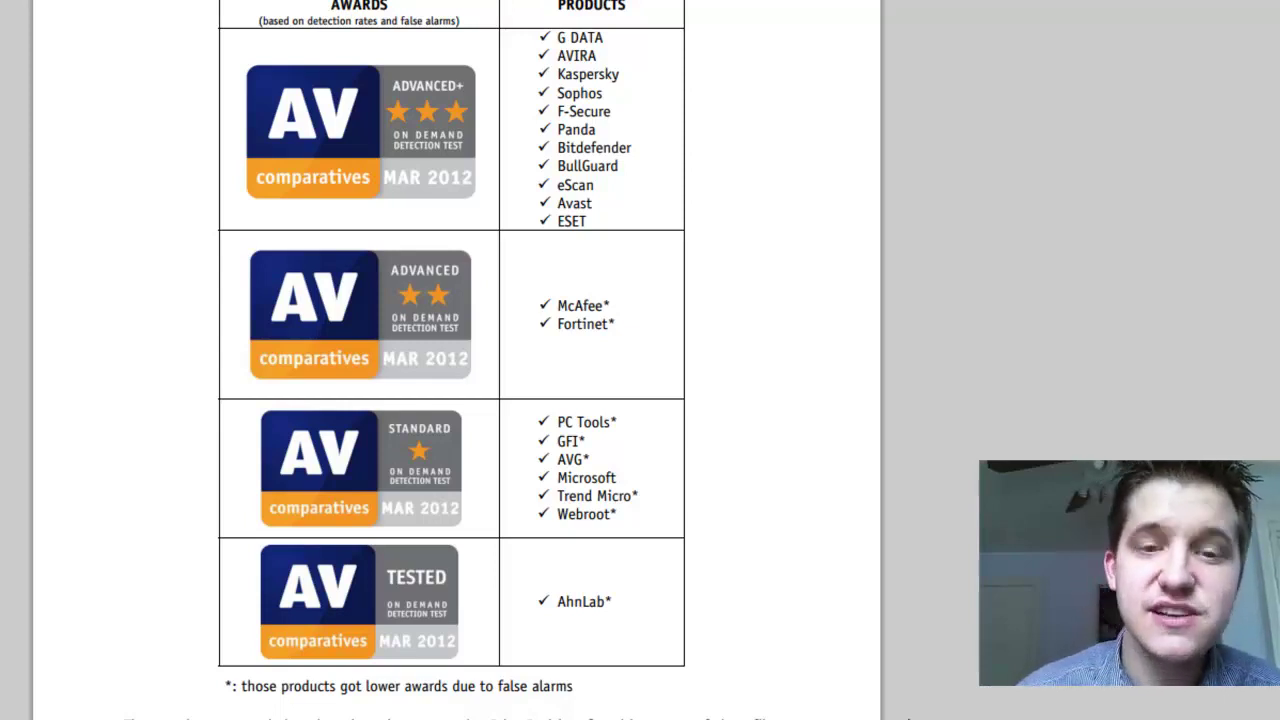
Highlight 'Microsoft' in the STANDARD award row of the March 2012 detection test table.
left_click_drag(637, 483, 537, 472)
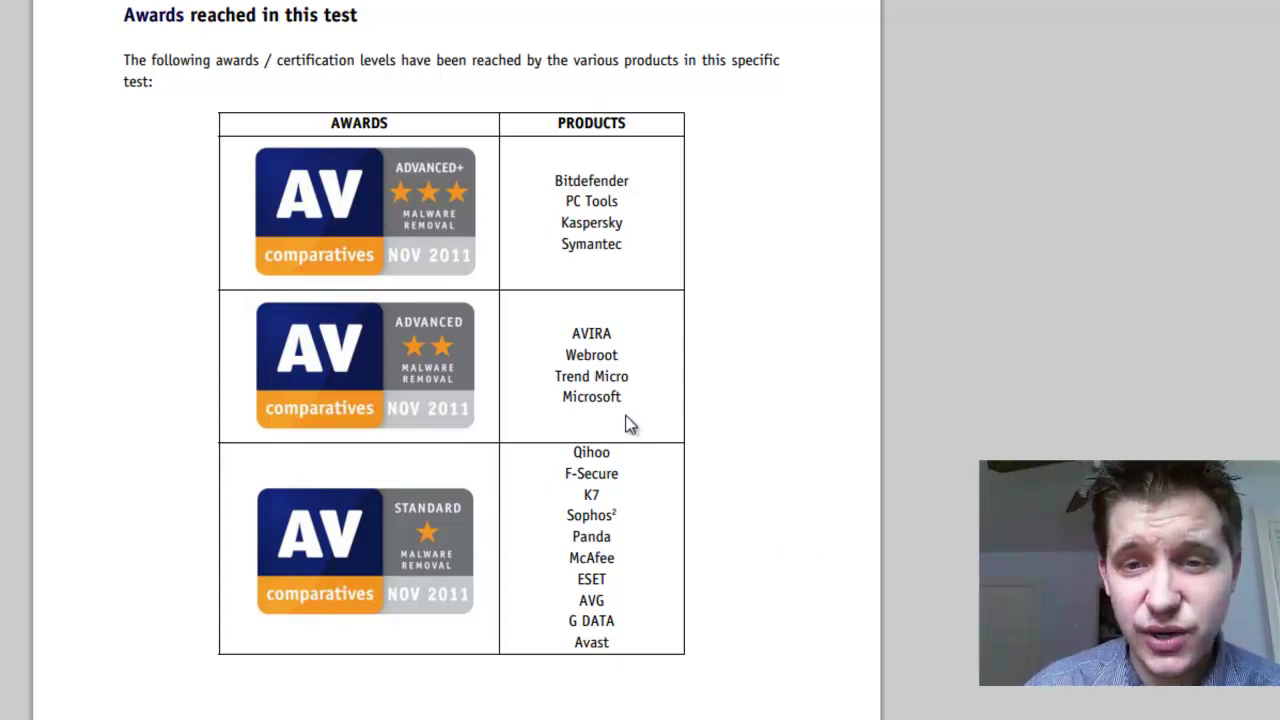
Highlight 'Microsoft' in the ADVANCED row of the November 2011 malware removal awards table.
left_click_drag(563, 397, 634, 386)
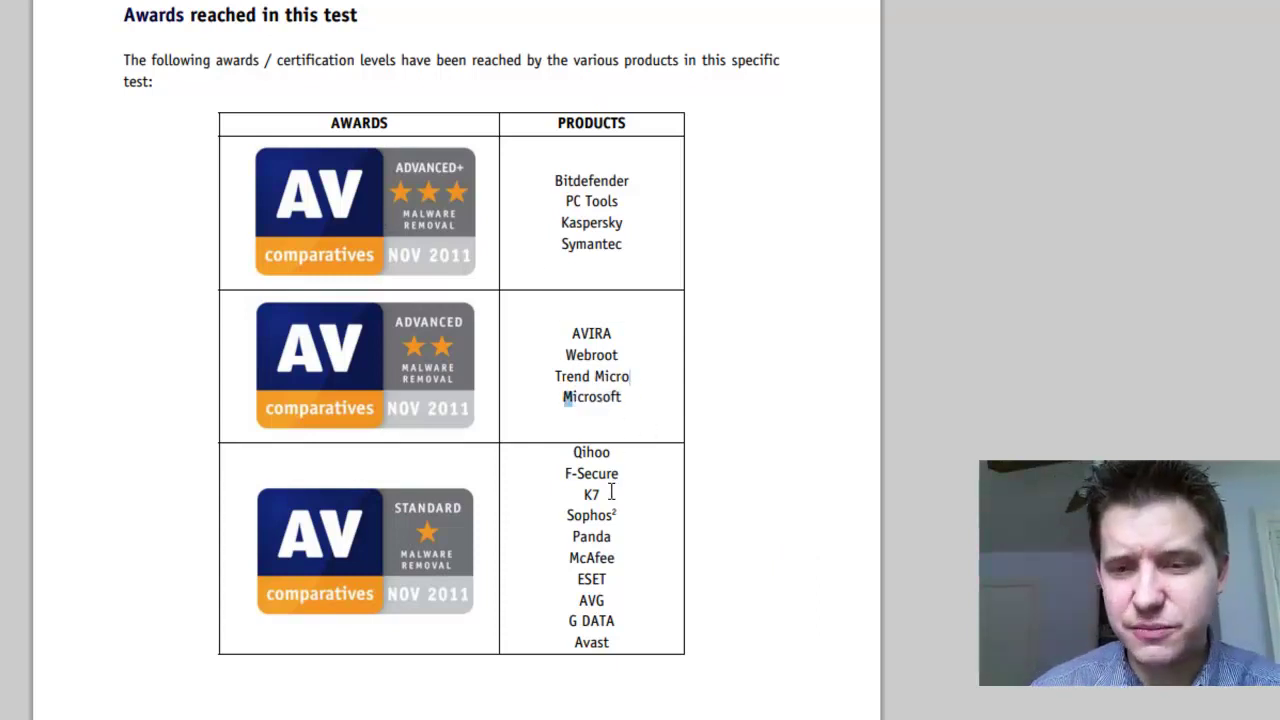